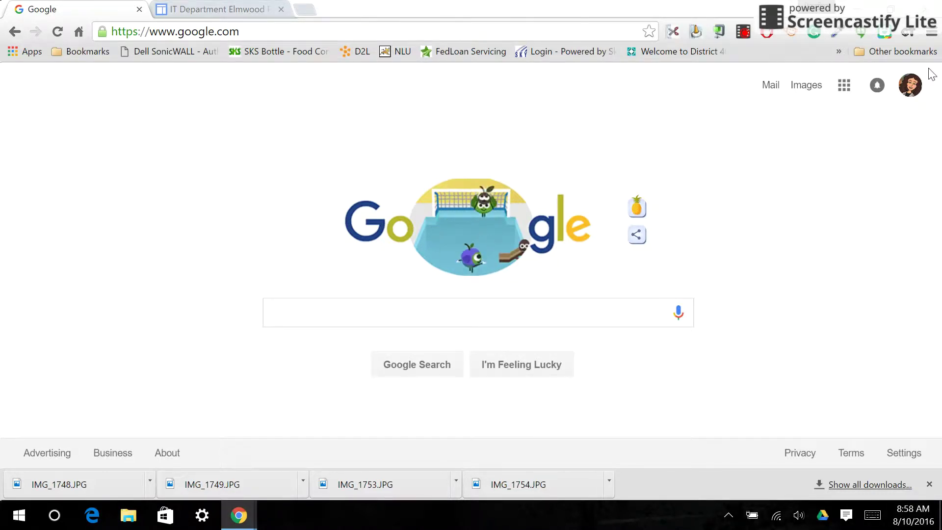
Step: Open Google Calendar and hide the Elmwood Park District, Instructional Technology and Tasks calendars
click(843, 86)
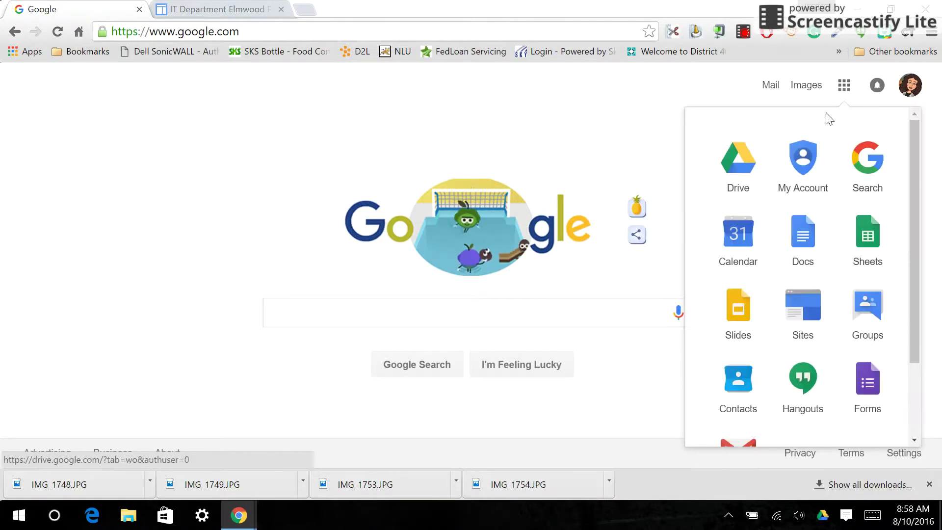
click(750, 257)
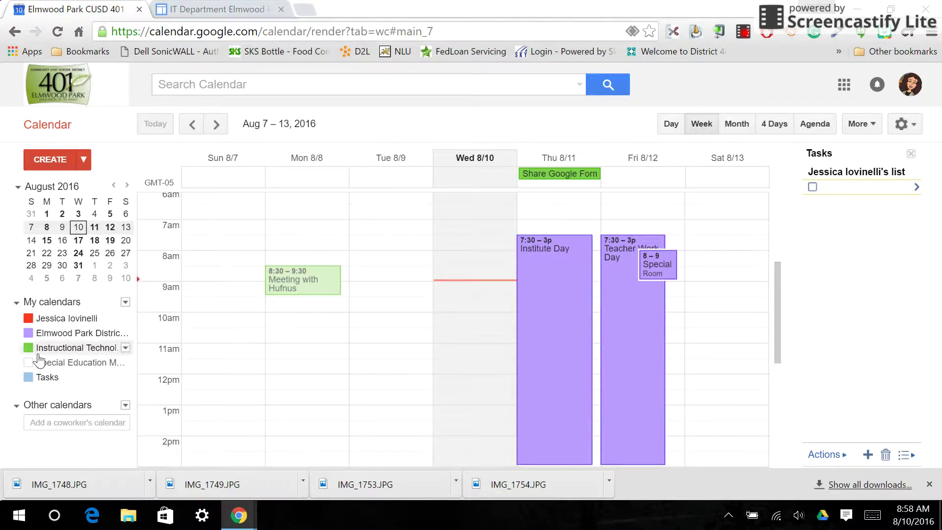
click(53, 332)
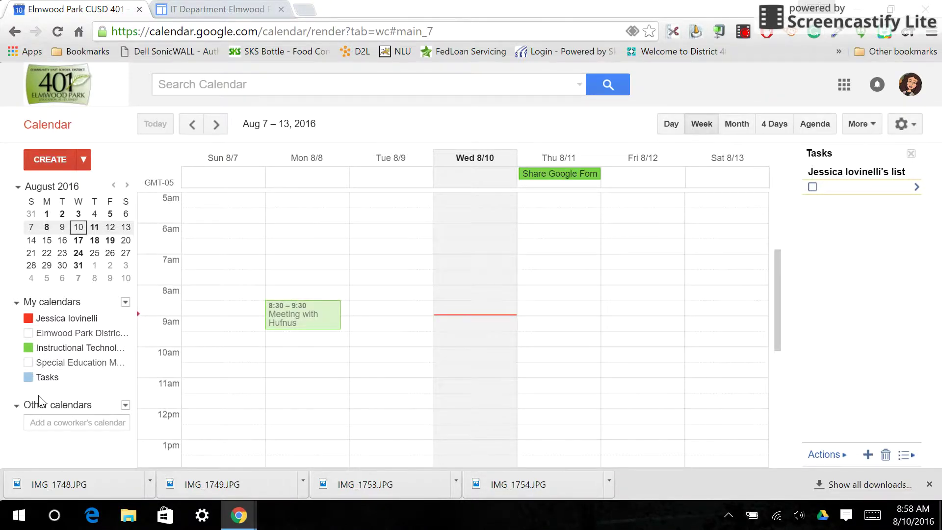
click(54, 348)
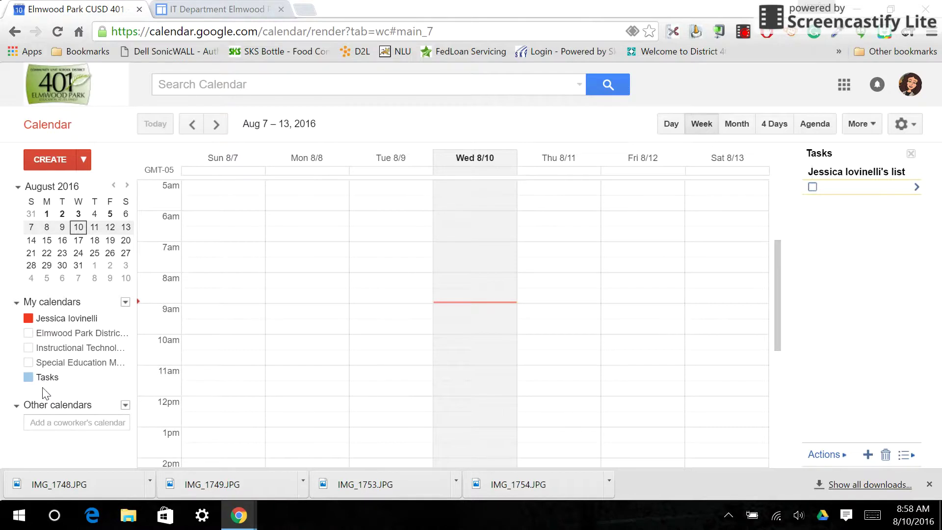
click(44, 379)
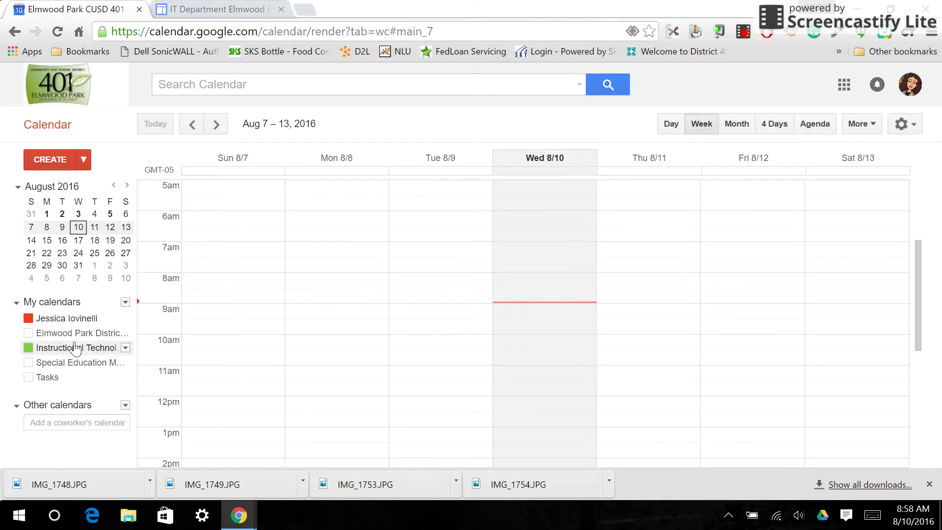
Step: Show and re-hide the Elmwood Park District calendar, and collapse and re-expand the My calendars list
click(49, 333)
click(51, 332)
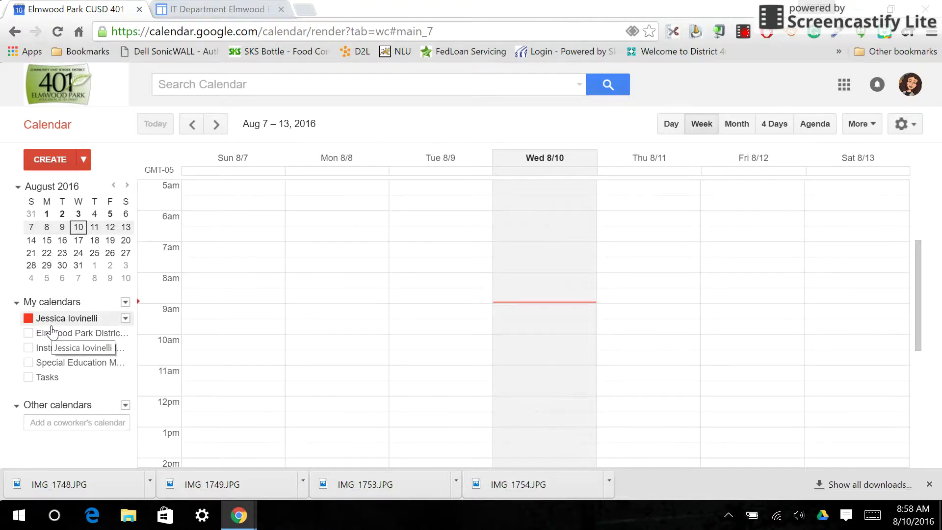
click(16, 302)
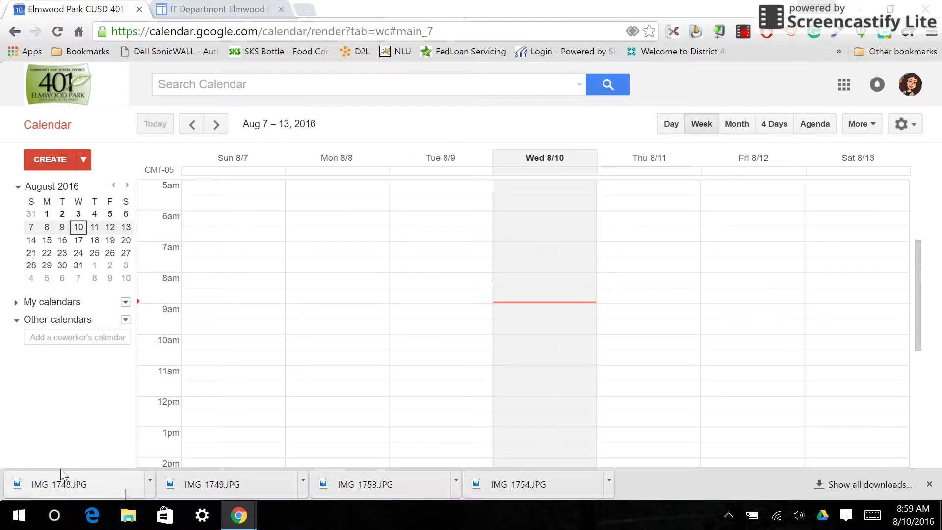
click(16, 304)
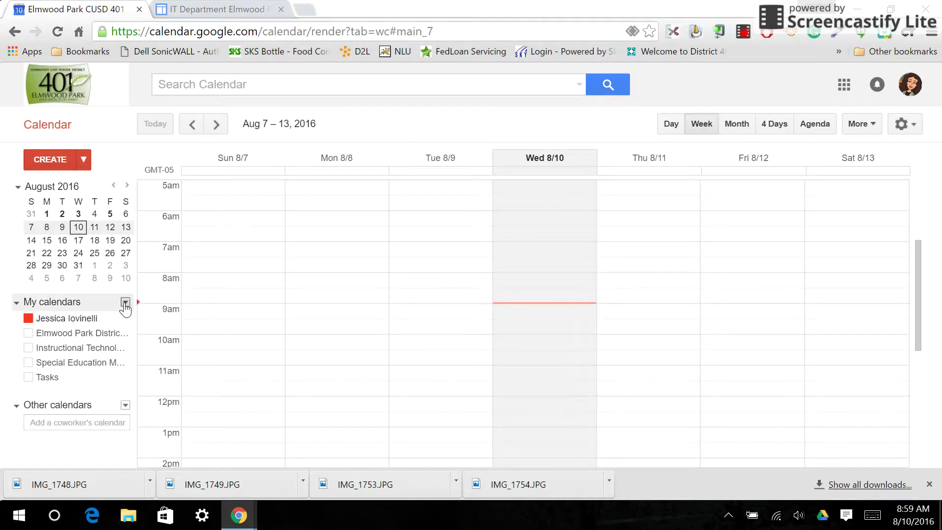
Step: Start a new calendar named "Practice Test 1" with the description "This was for a training"
click(126, 302)
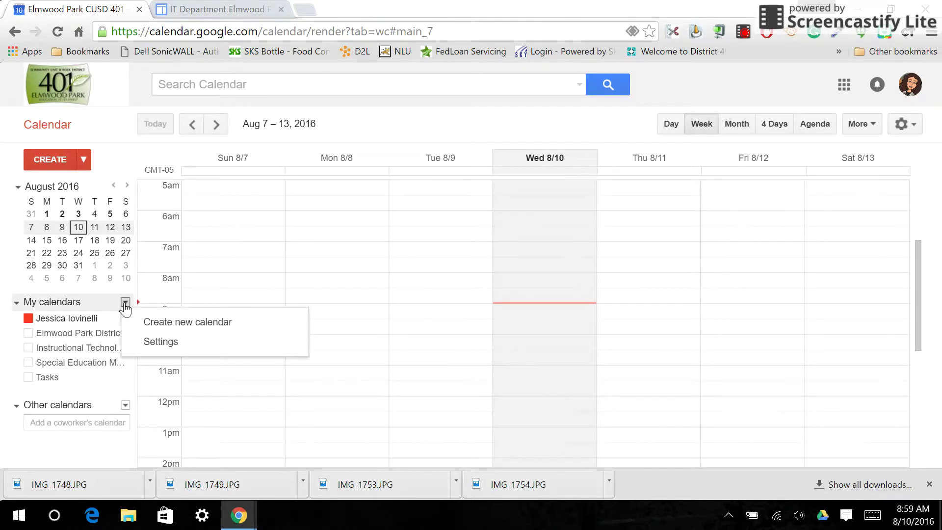
click(155, 328)
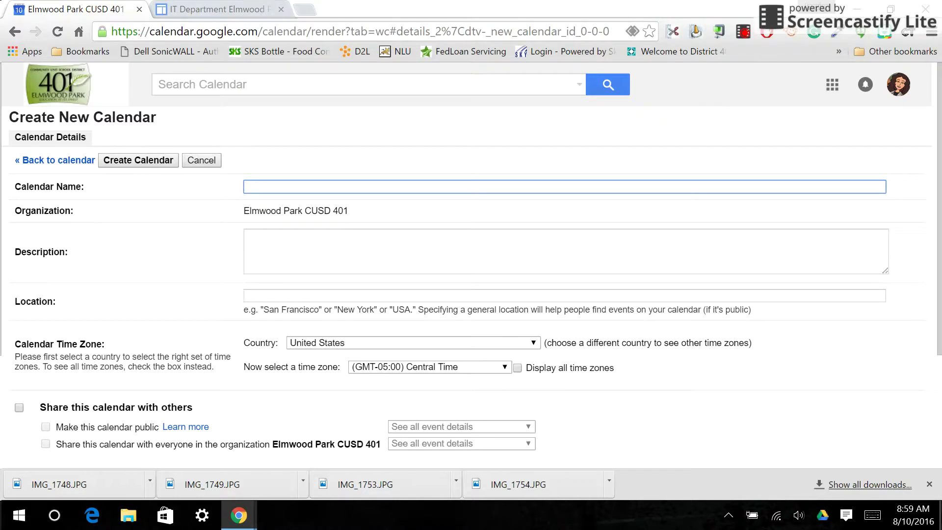
text(Practice Test 1)
click(258, 244)
text(T)
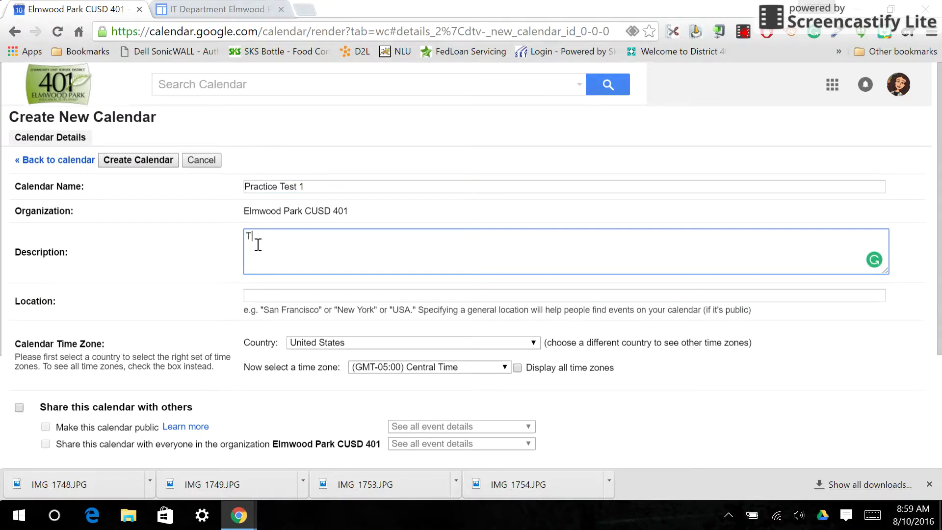
text(his was for a training)
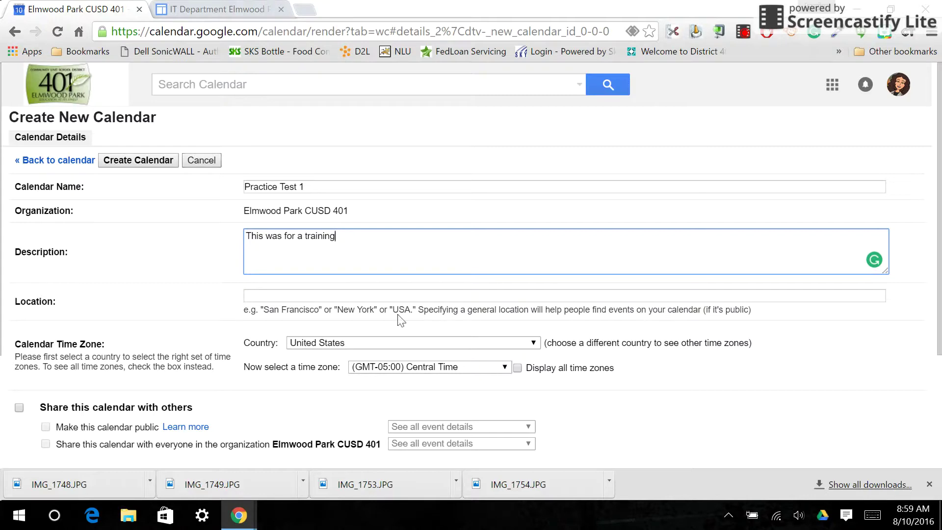
Step: Try sharing the new calendar with others and making it public, look at its visibility options, and turn sharing back off
scroll(177, 376, down, 2)
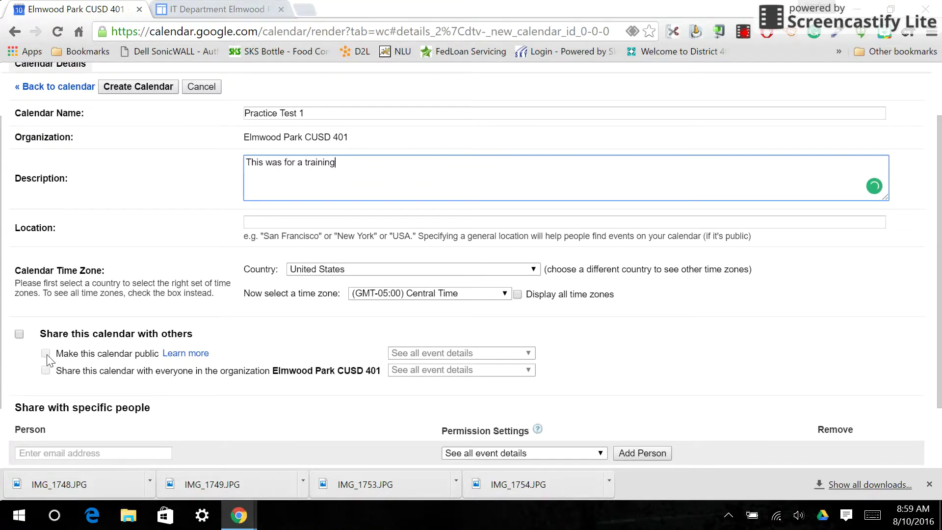
click(20, 335)
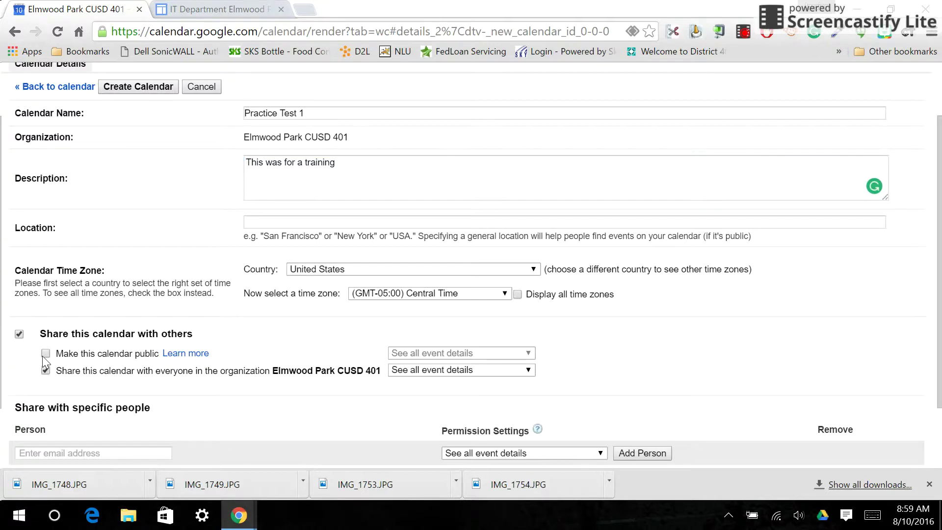
click(45, 353)
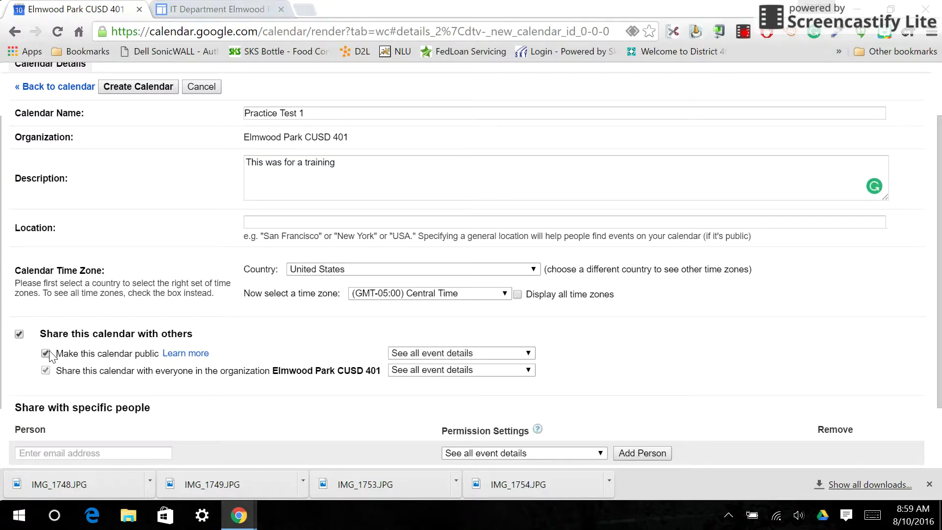
click(454, 353)
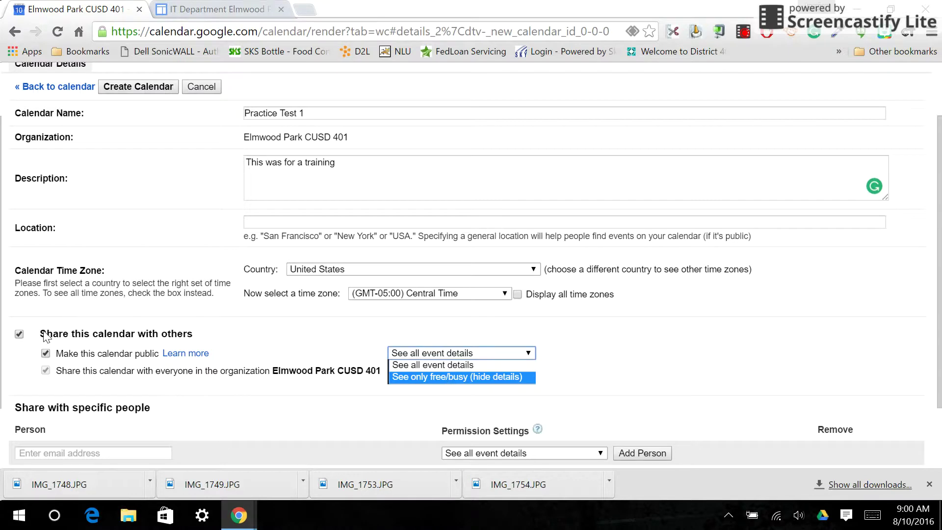
click(19, 334)
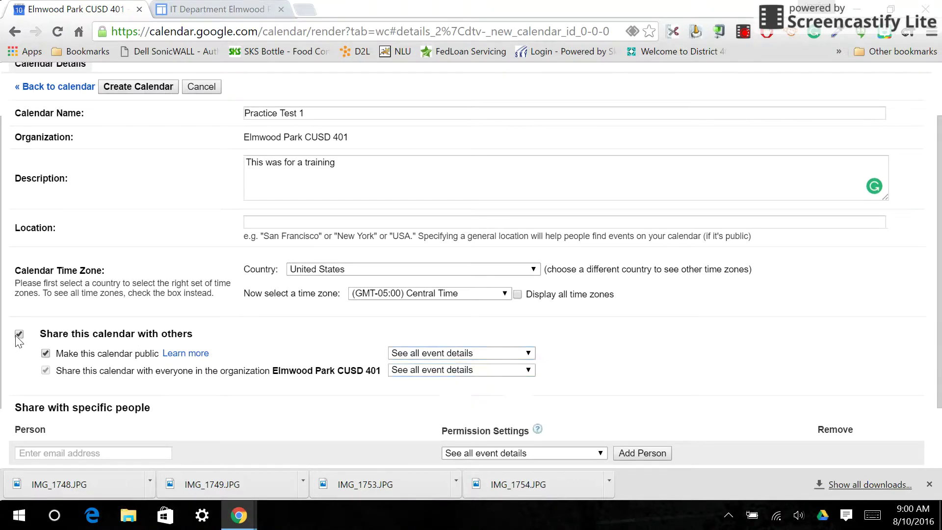
Step: Share the new calendar with a specific colleague by looking up their surname and choosing their suggested e-mail address
scroll(185, 334, down, 3)
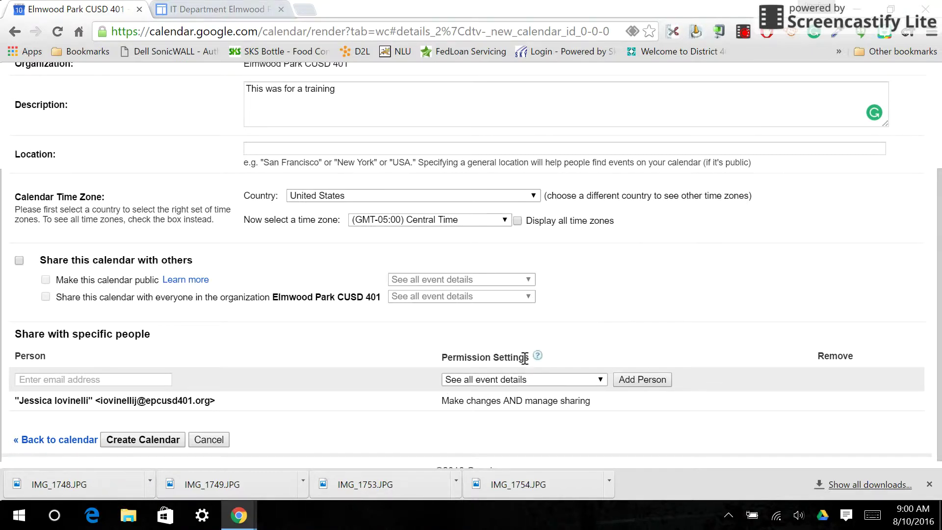
click(79, 378)
text(swason)
key(BackSpace)
key(BackSpace)
key(BackSpace)
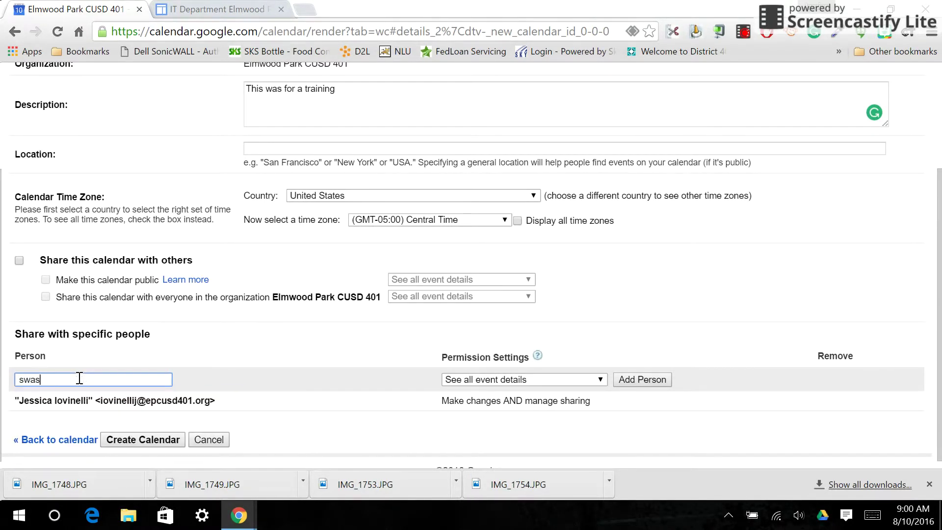
text(nson)
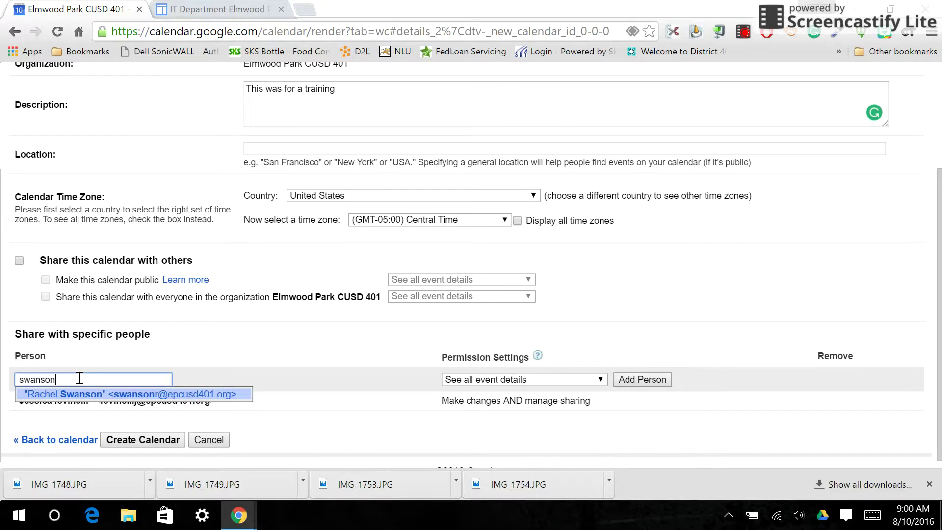
click(88, 394)
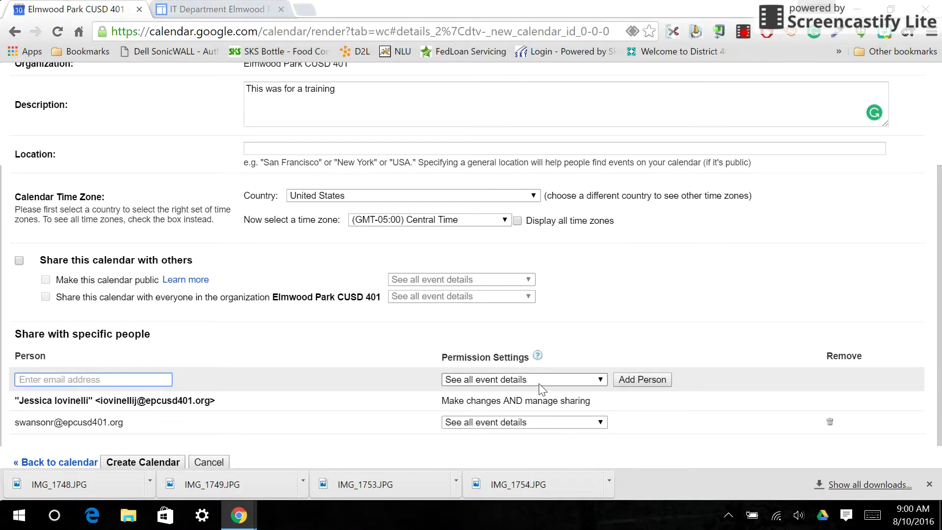
Step: Review the permission options for the added colleague and create the calendar
scroll(557, 413, down, 1)
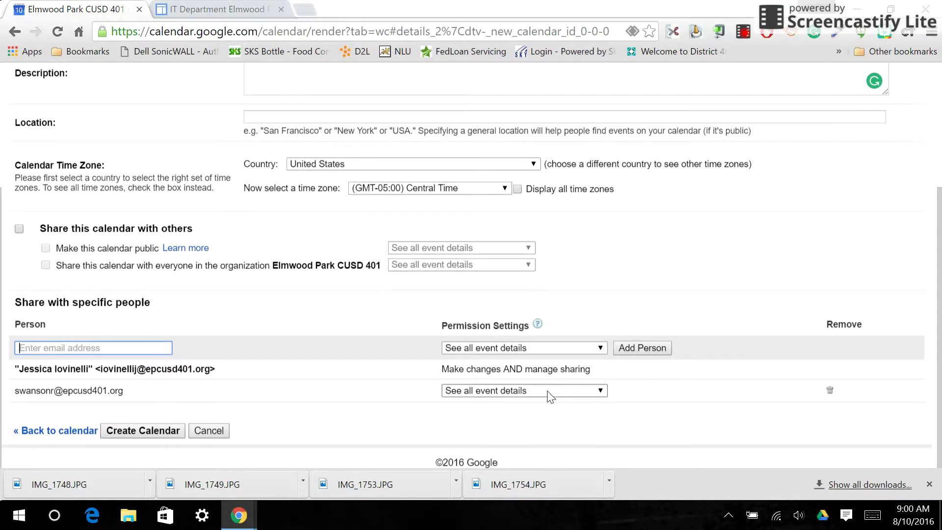
click(549, 397)
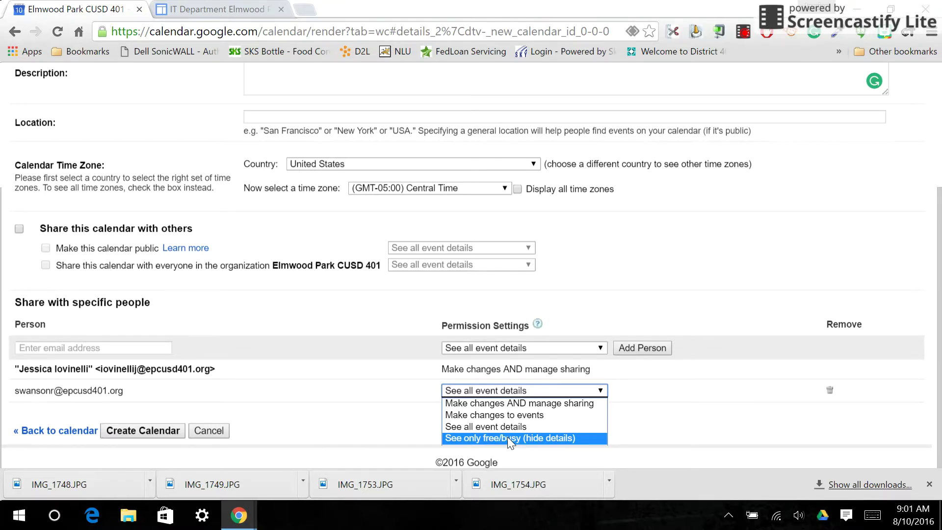
click(132, 431)
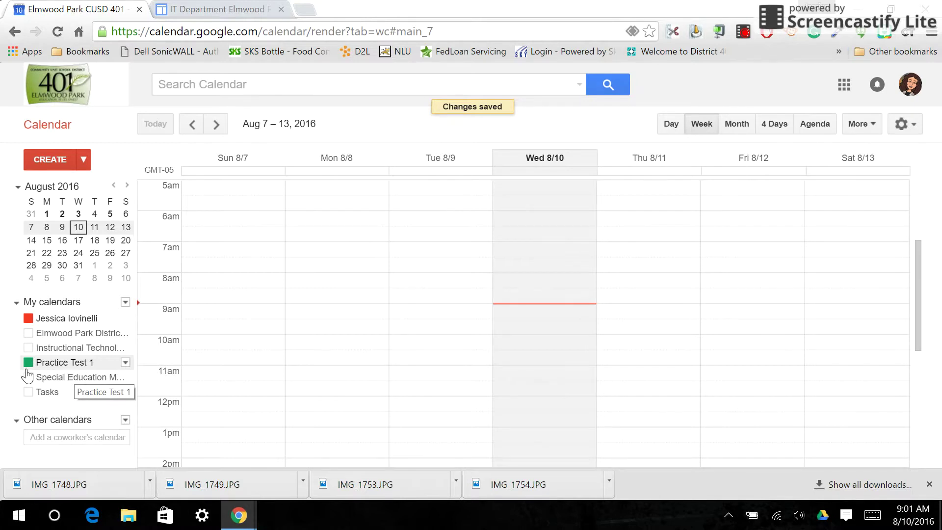
Step: Set the Practice Test 1 calendar's color to pink
click(125, 363)
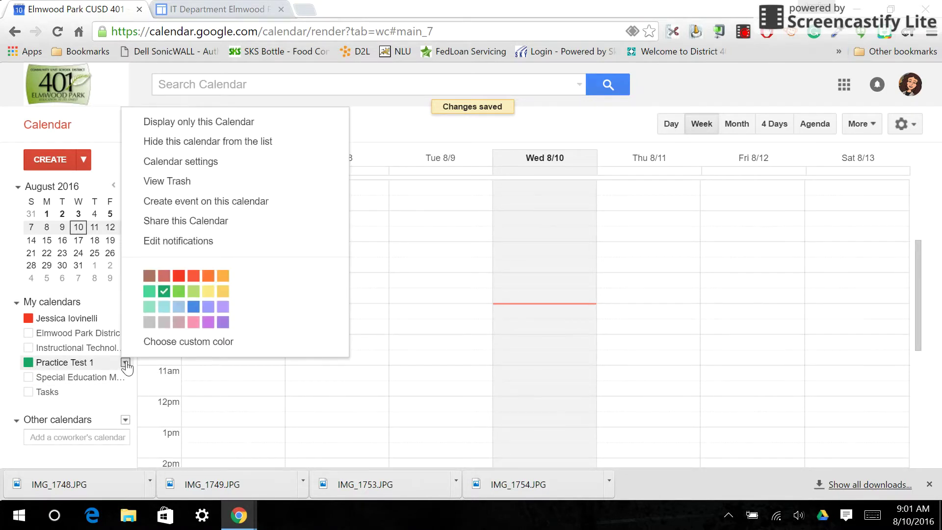
click(192, 323)
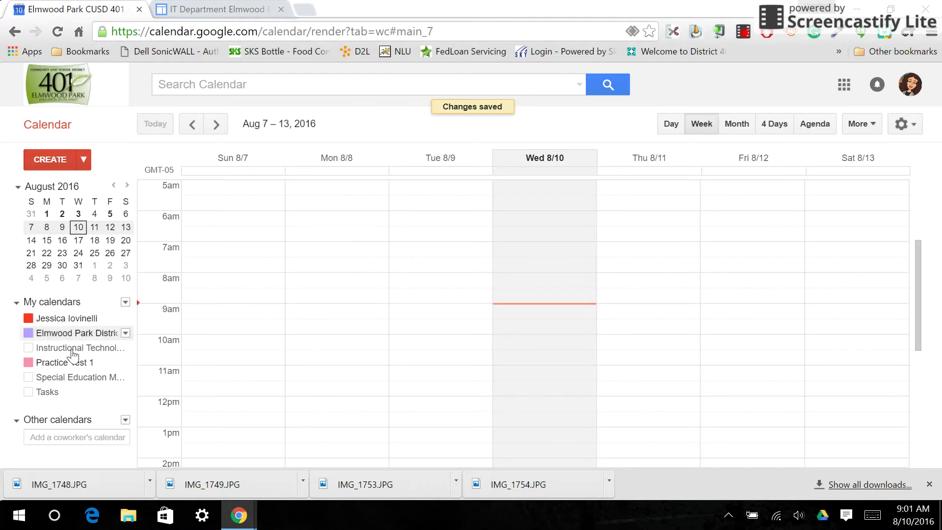
Step: Look at the Practice Test 1 calendar's options and switch to the open IT Department Elmwood Park website
click(125, 363)
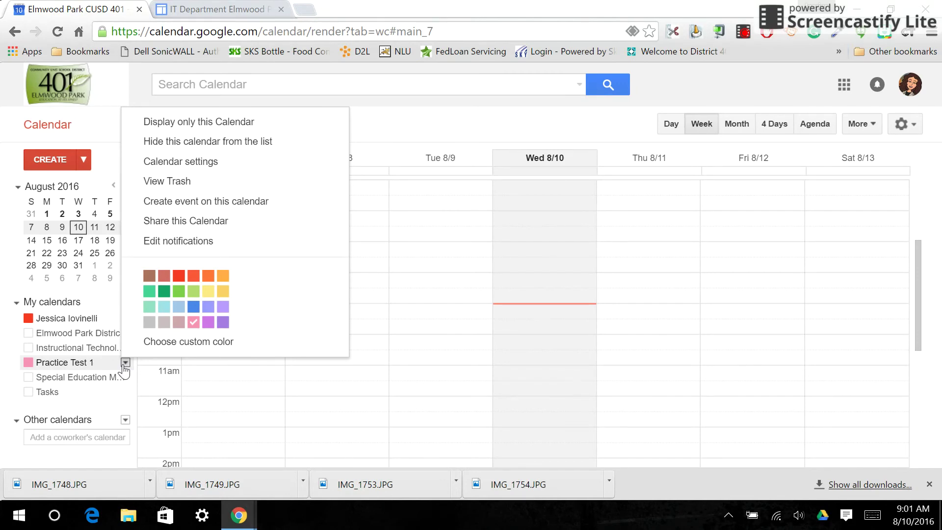
click(219, 10)
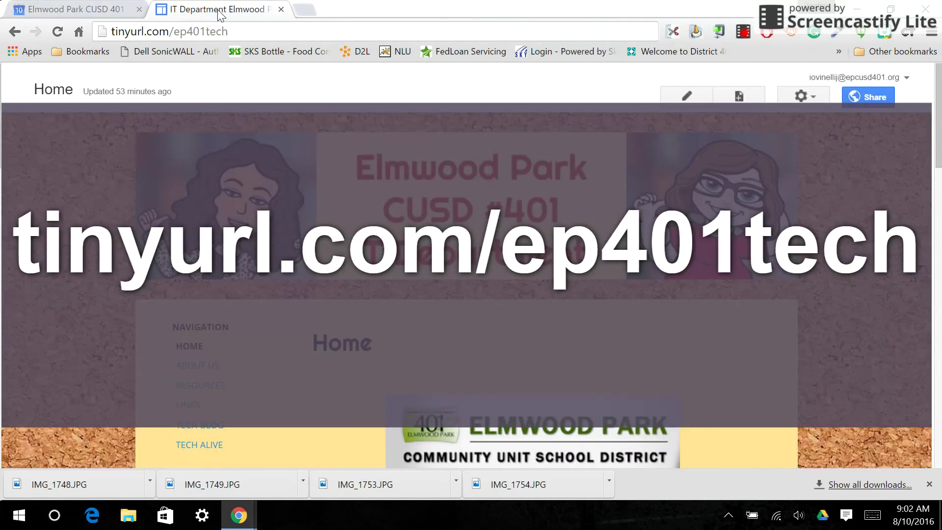